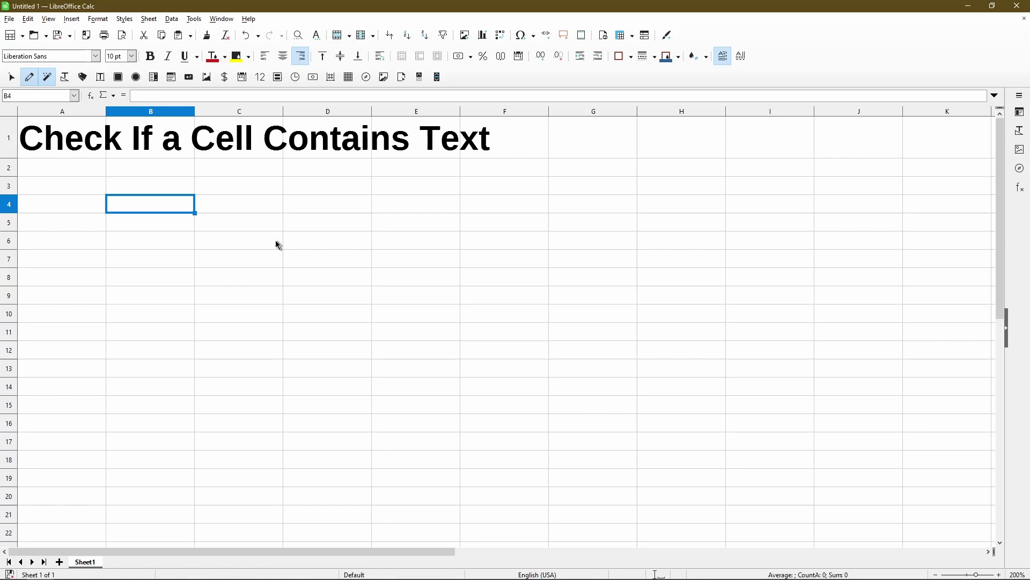
Enter =ISBLANK(A4) in B4 and fill it down to B11, each showing TRUE.
{"action": "type", "text": "=isblank("}
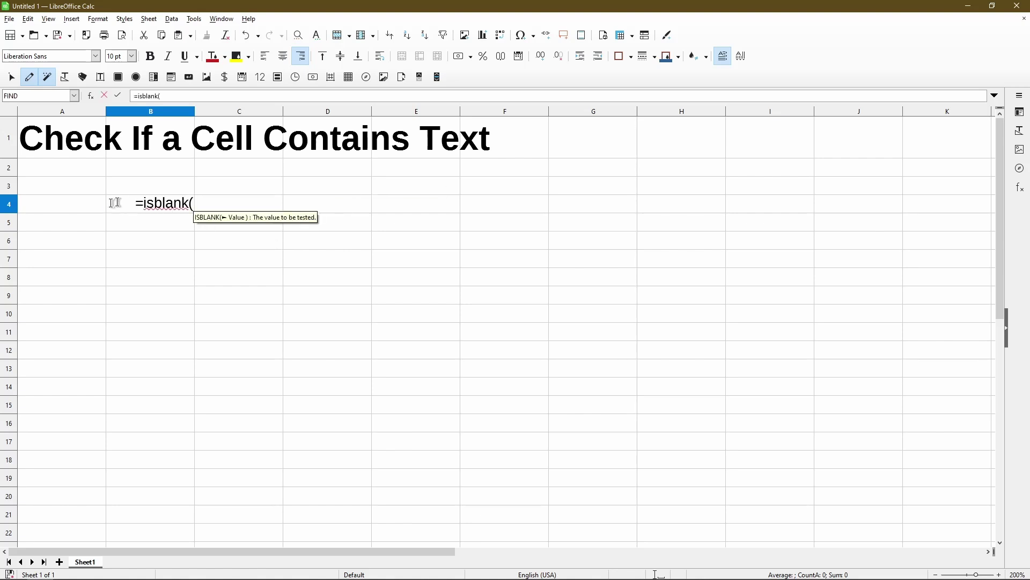
{"action": "left_click", "coordinate": [88, 204]}
{"action": "key", "text": "Return"}
{"action": "left_click", "coordinate": [182, 212]}
{"action": "left_click_drag", "start_coordinate": [194, 213], "coordinate": [188, 332]}
{"action": "left_click", "coordinate": [89, 210]}
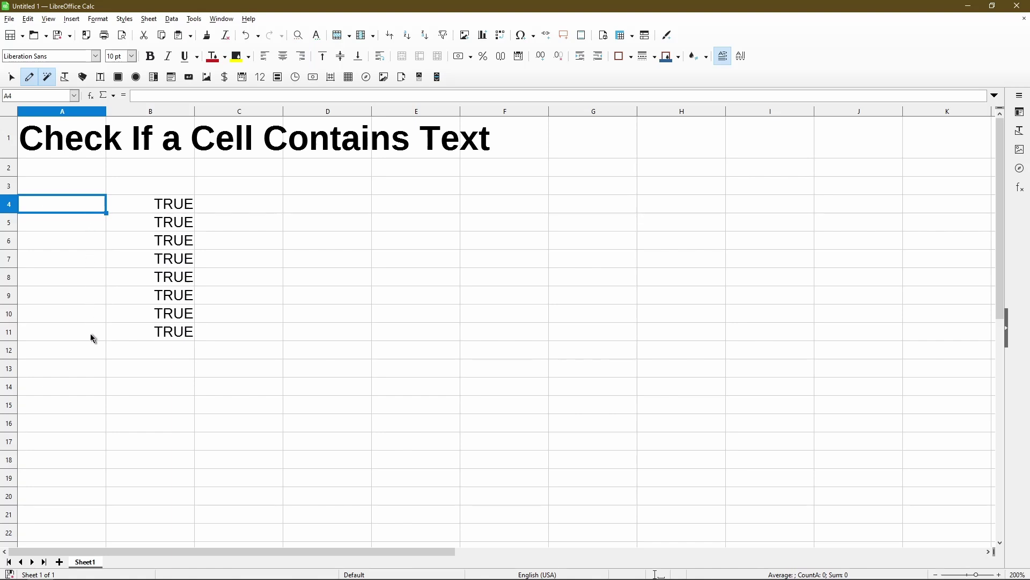
{"action": "left_click", "coordinate": [95, 265]}
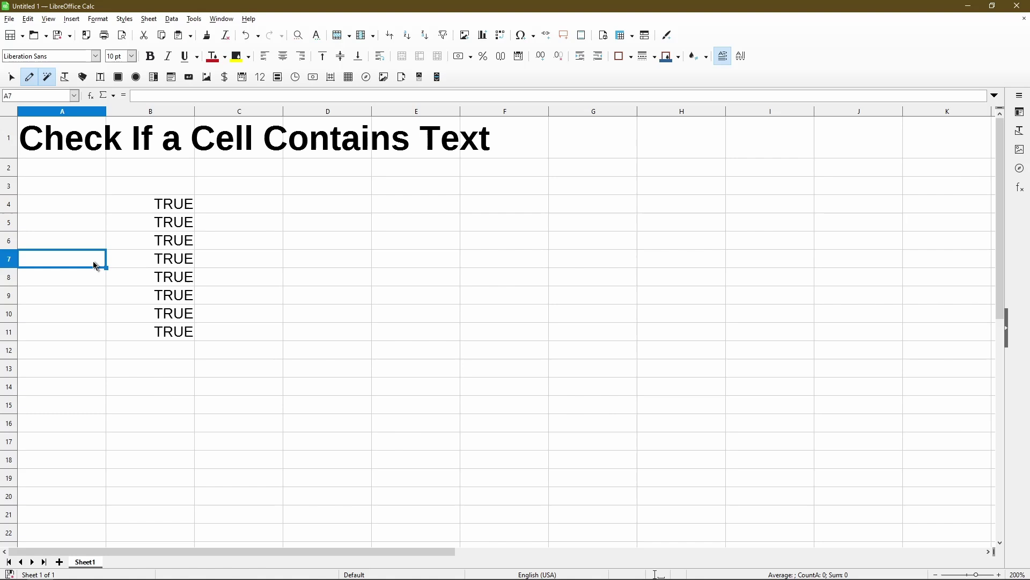
Enter a space in A7 so B7's ISBLANK check reads FALSE.
{"action": "double_click", "coordinate": [95, 265]}
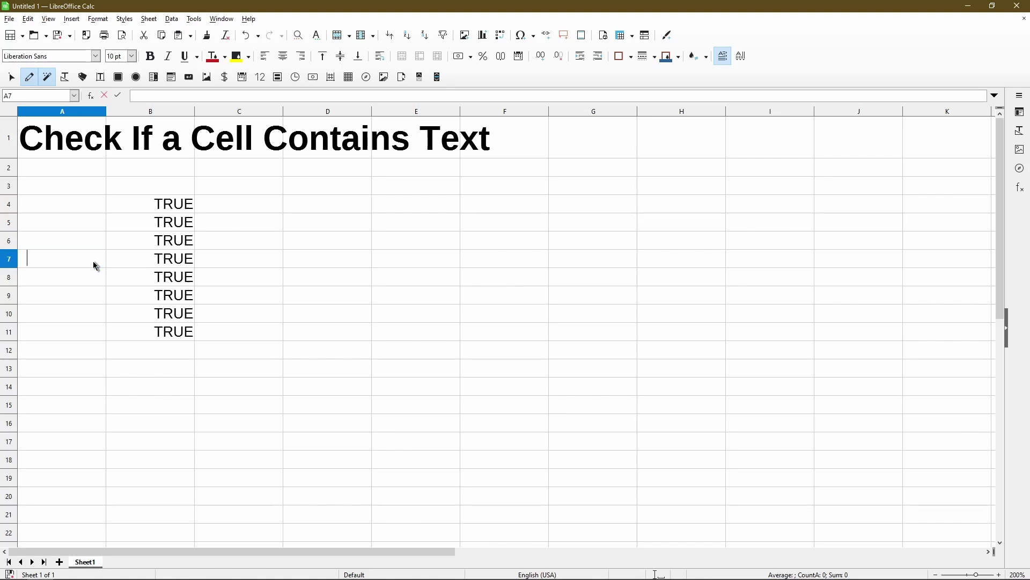
{"action": "key", "text": "Return"}
{"action": "left_click", "coordinate": [133, 265]}
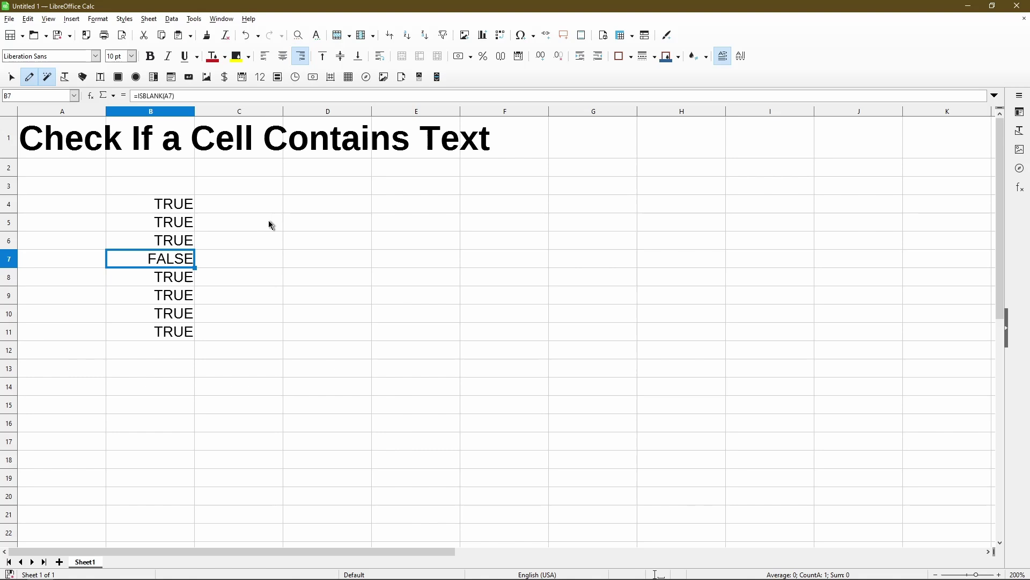
Type January in D4 and autofill months down to D20, ending at May.
{"action": "left_click", "coordinate": [320, 207]}
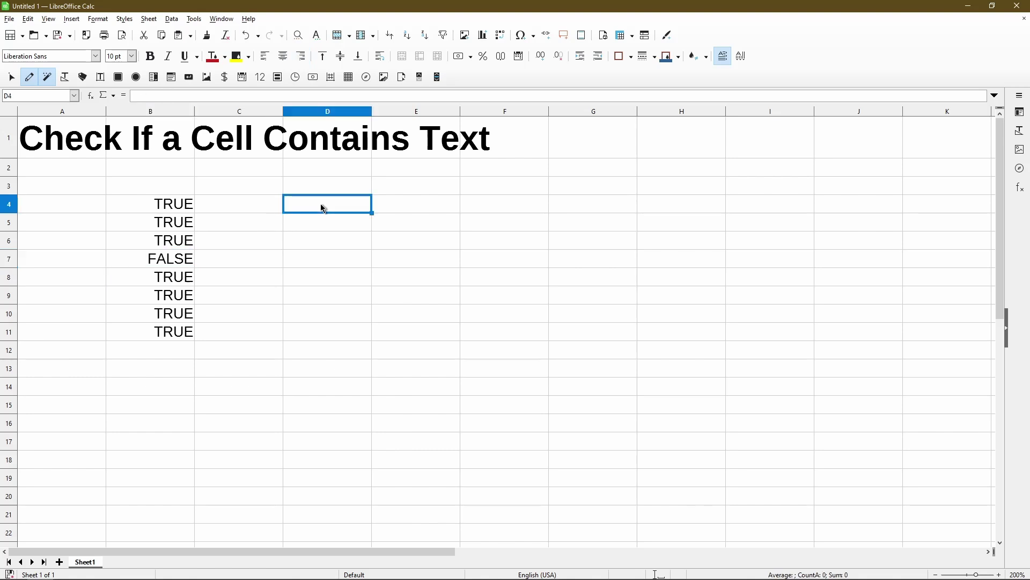
{"action": "type", "text": "January"}
{"action": "key", "text": "Return"}
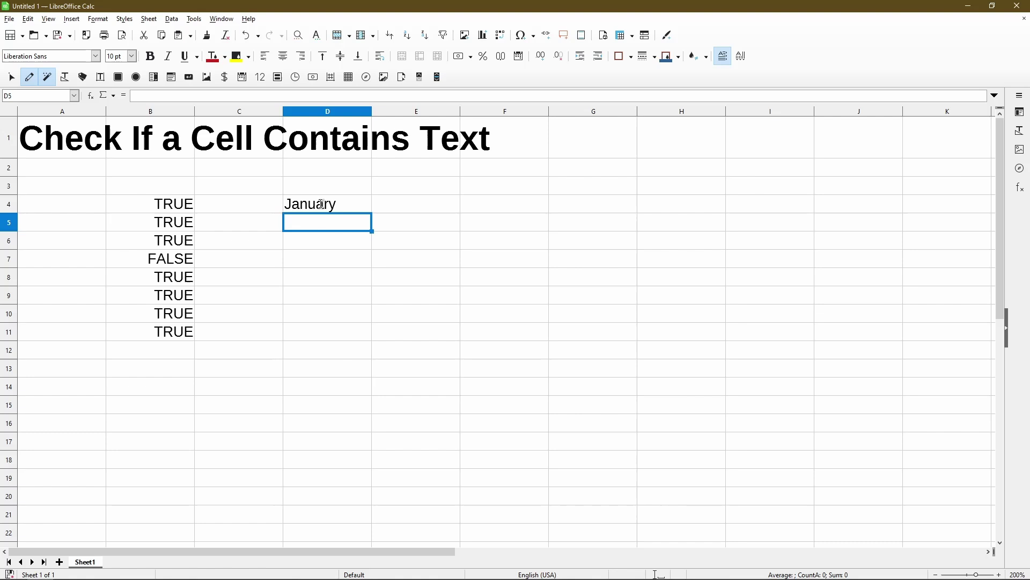
{"action": "left_click", "coordinate": [321, 204]}
{"action": "left_click_drag", "start_coordinate": [371, 213], "coordinate": [371, 505]}
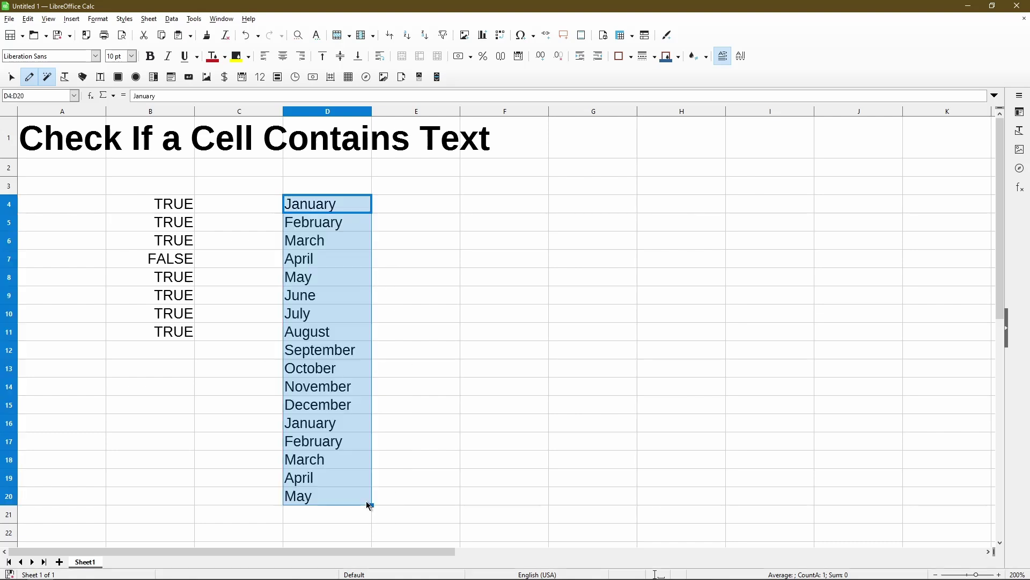
{"action": "left_click", "coordinate": [435, 224]}
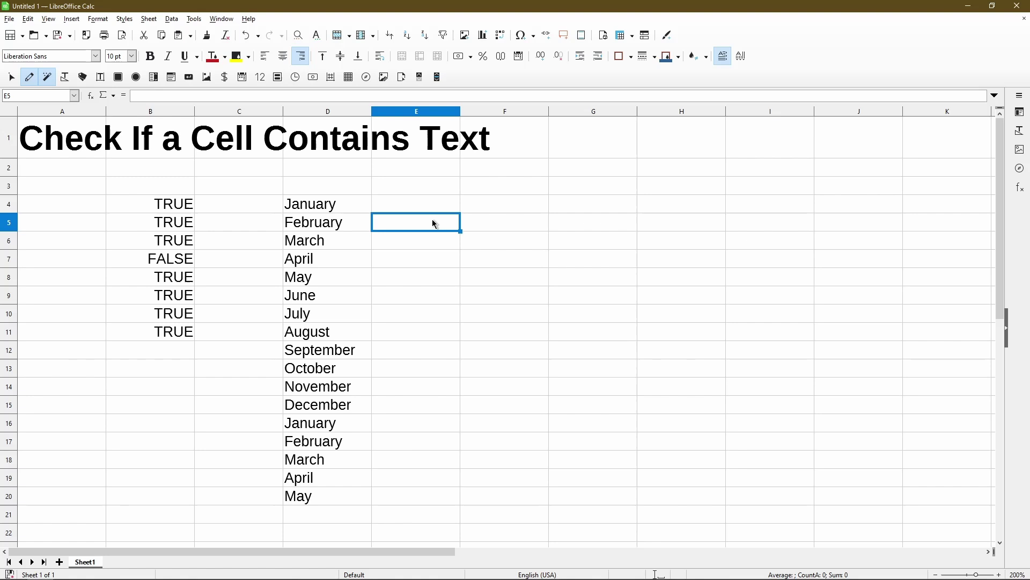
Enter =D5="February" in E5 and fill it to E20, TRUE only in rows 5 and 17.
{"action": "type", "text": "="}
{"action": "left_click", "coordinate": [347, 223]}
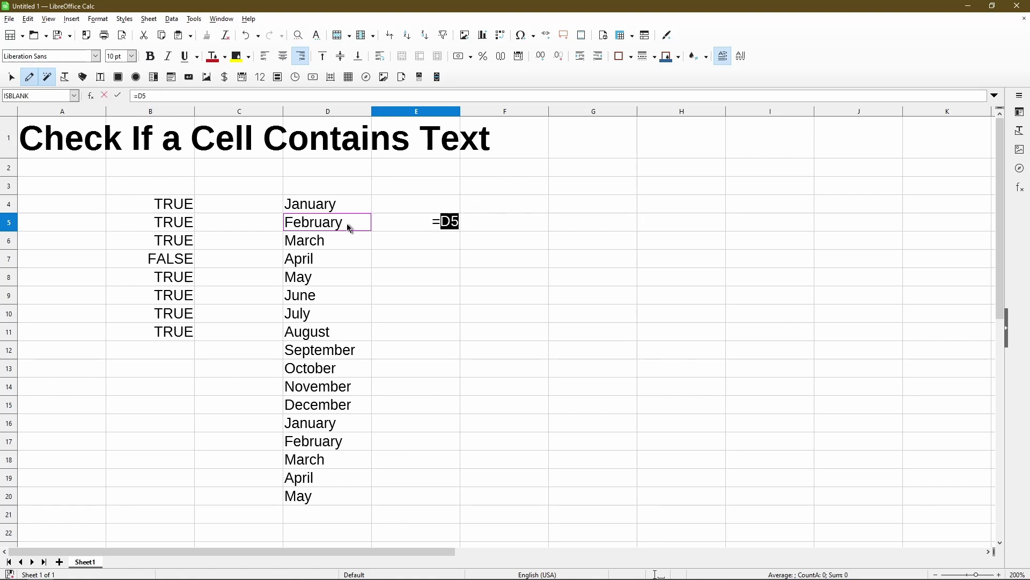
{"action": "type", "text": "=\"February\""}
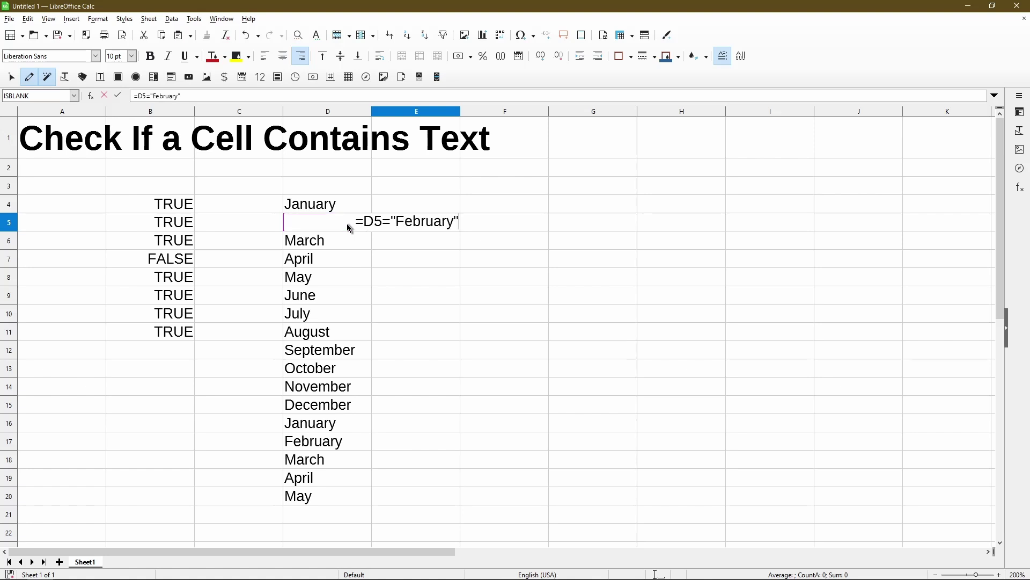
{"action": "key", "text": "Return"}
{"action": "left_click", "coordinate": [400, 221]}
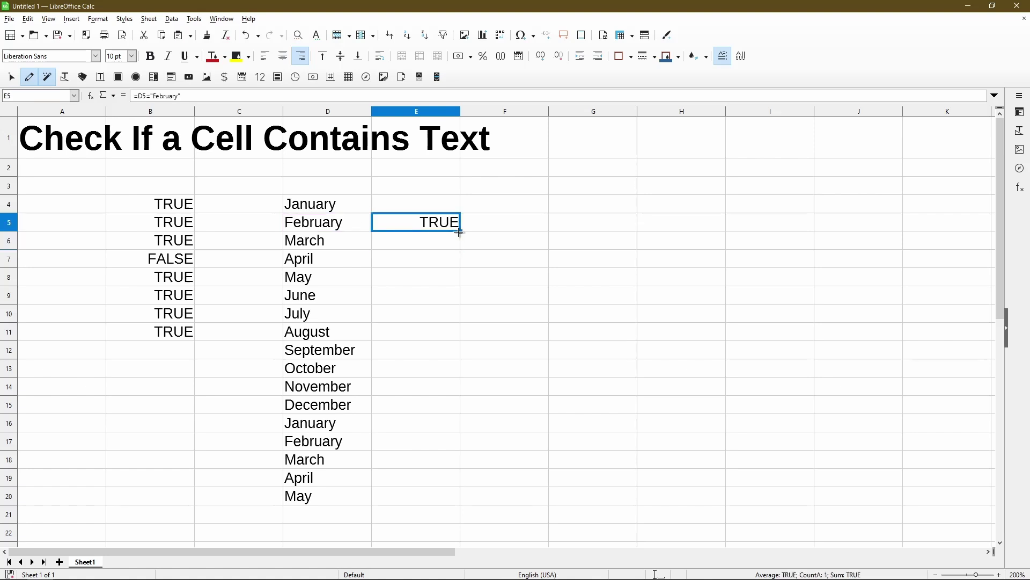
{"action": "left_click_drag", "start_coordinate": [460, 232], "coordinate": [451, 458]}
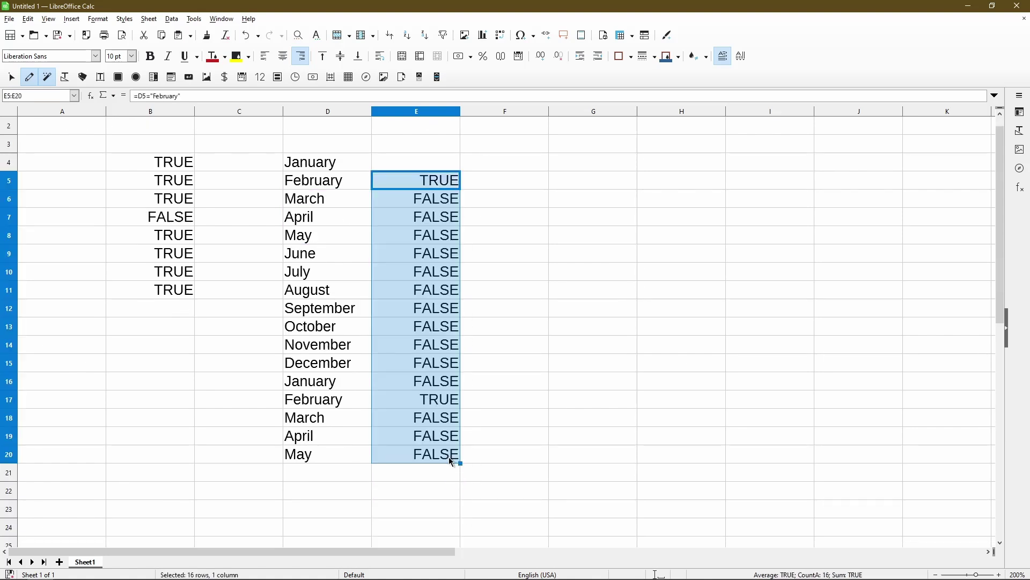
{"action": "scroll", "coordinate": [446, 397], "scroll_direction": "up", "scroll_amount": 1}
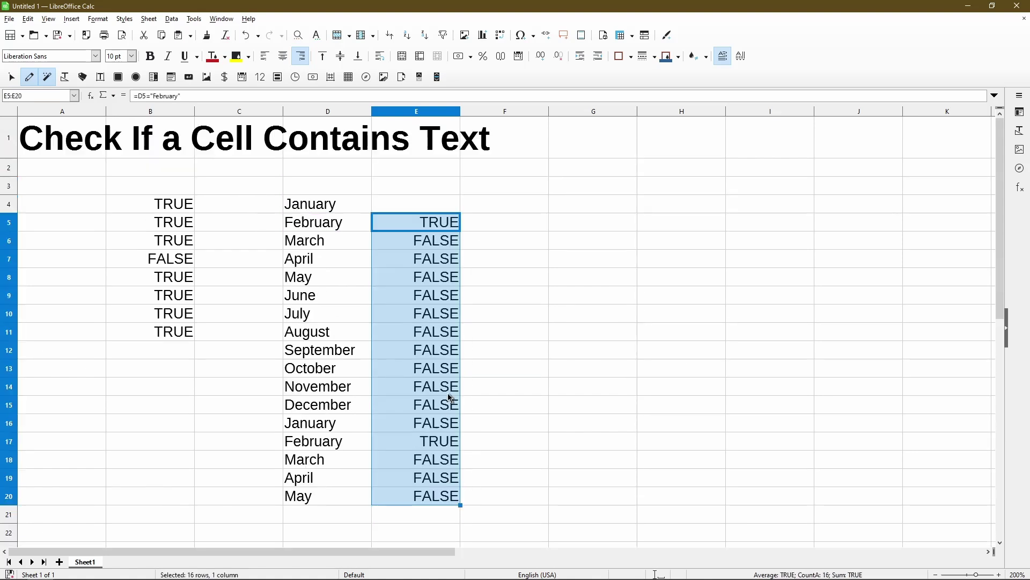
{"action": "left_click", "coordinate": [410, 441]}
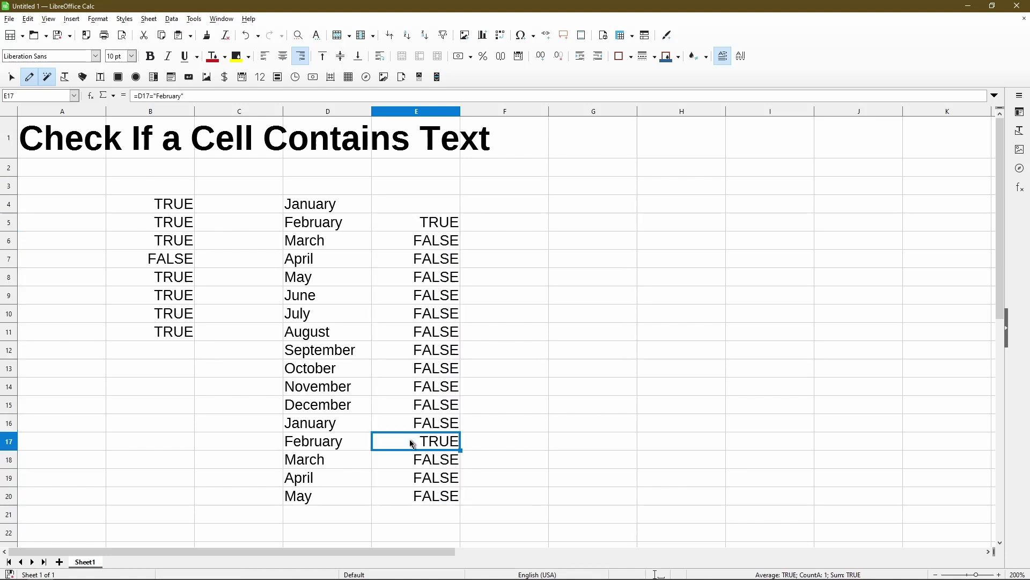
{"action": "left_click", "coordinate": [443, 224]}
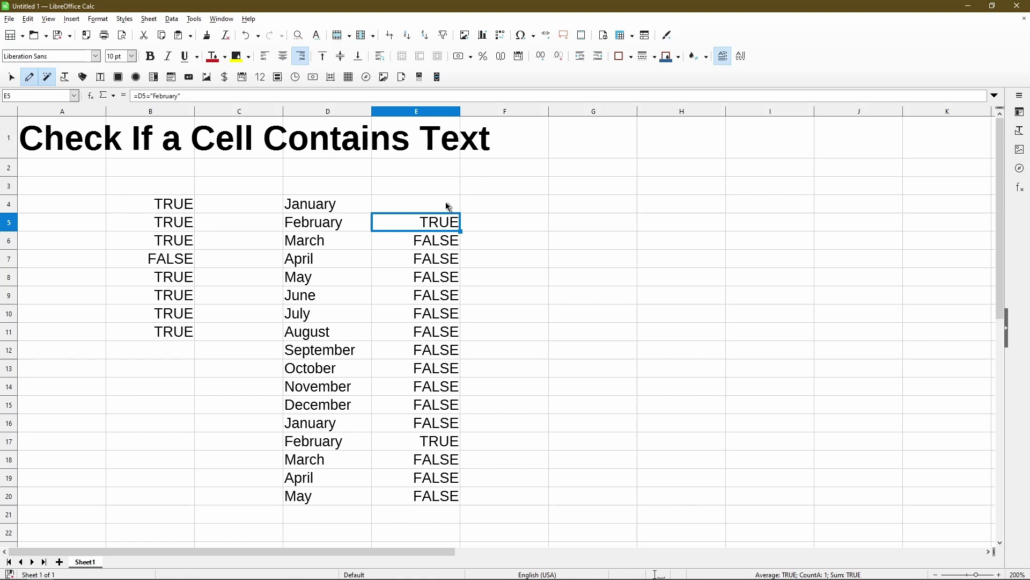
Enter =EXACT(D4,"January") in E4, which returns TRUE.
{"action": "left_click", "coordinate": [446, 203]}
{"action": "type", "text": "="}
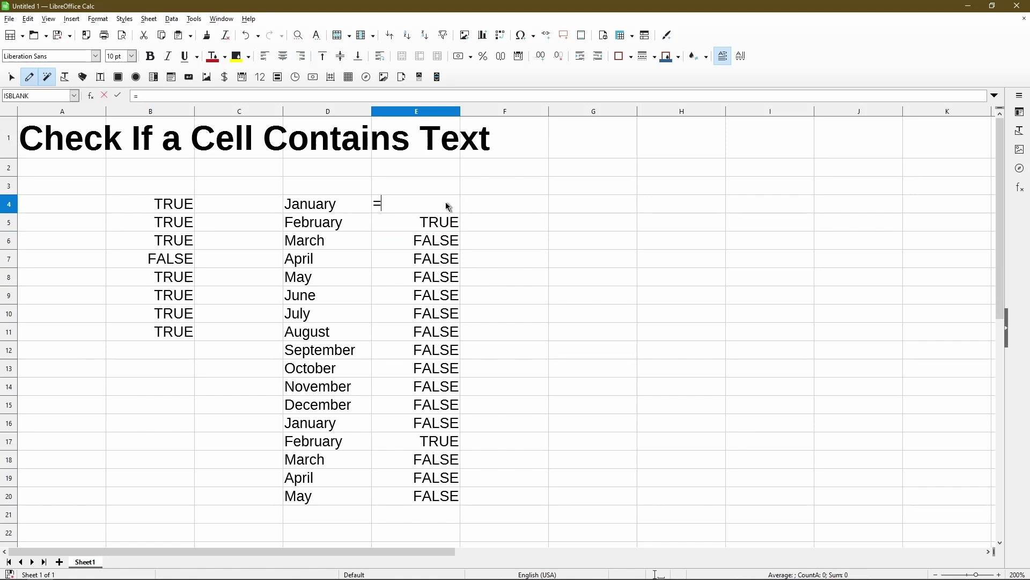
{"action": "type", "text": "Exact"}
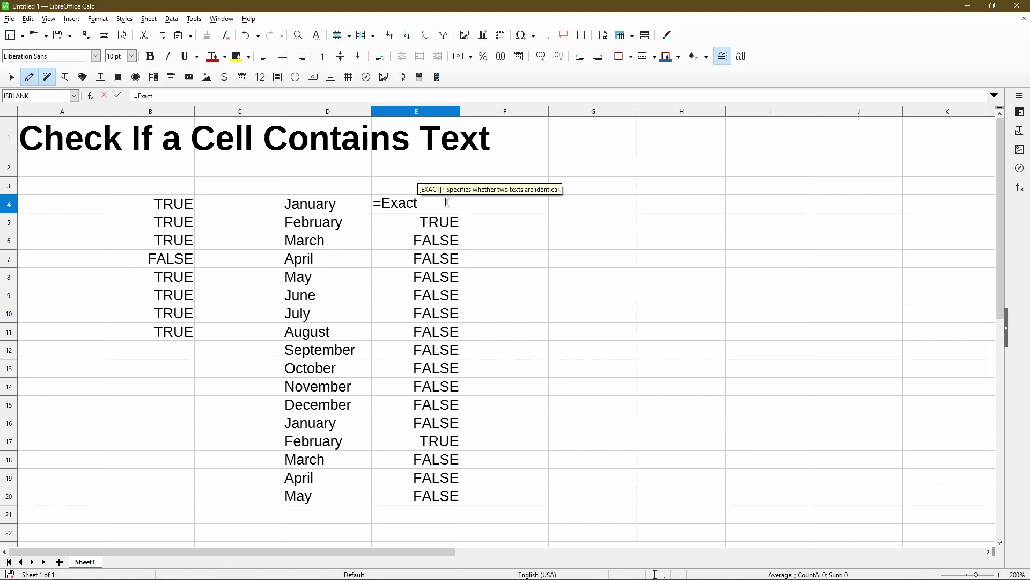
{"action": "type", "text": "("}
{"action": "left_click", "coordinate": [333, 204]}
{"action": "type", "text": ",\"January"}
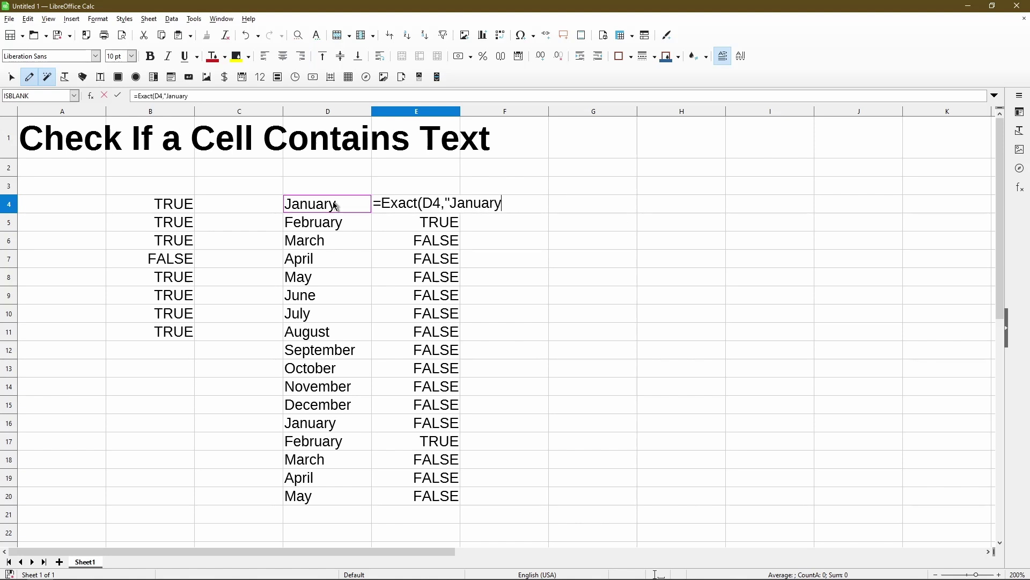
{"action": "type", "text": "\")"}
{"action": "key", "text": "Return"}
{"action": "left_click", "coordinate": [397, 211]}
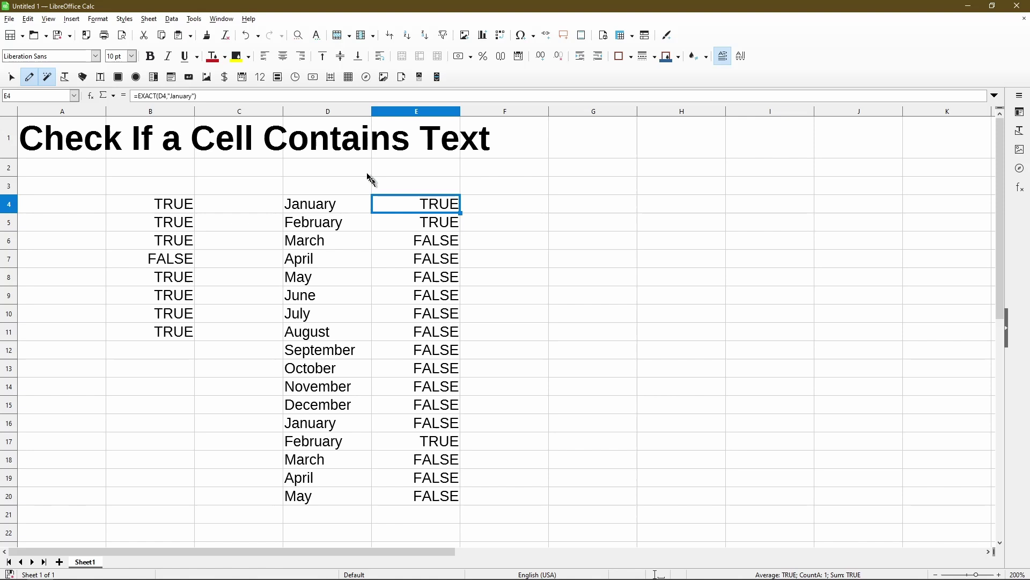
Change E4 to =EXACT(D4,"january") so it now returns FALSE.
{"action": "left_click", "coordinate": [173, 96]}
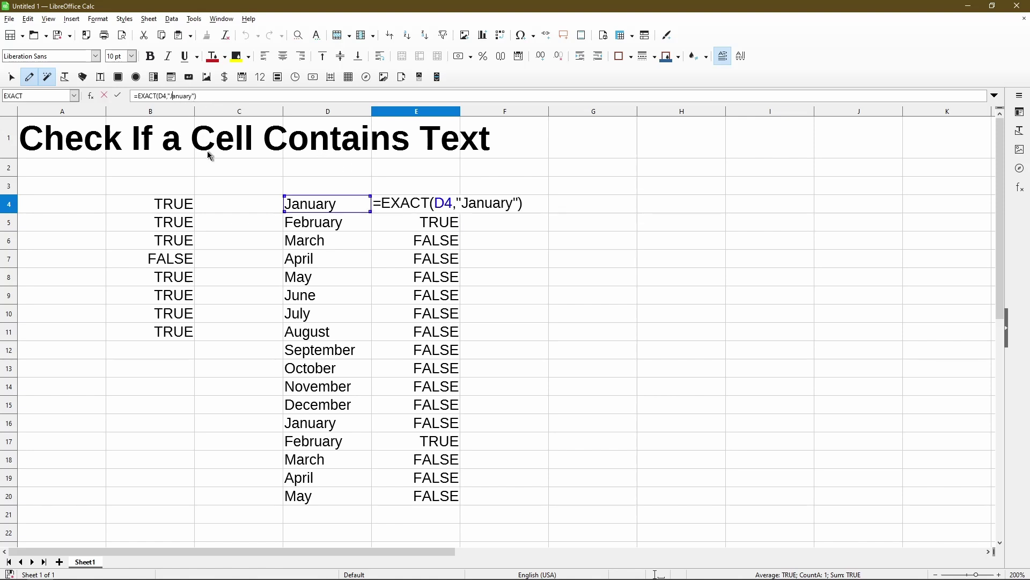
{"action": "key", "text": "Delete"}
{"action": "type", "text": "j"}
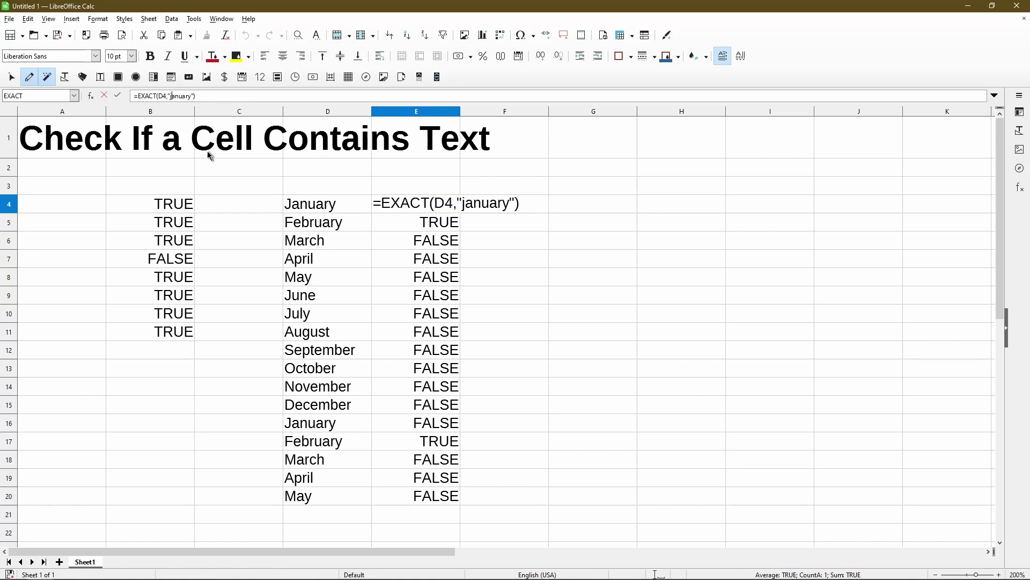
{"action": "key", "text": "Return"}
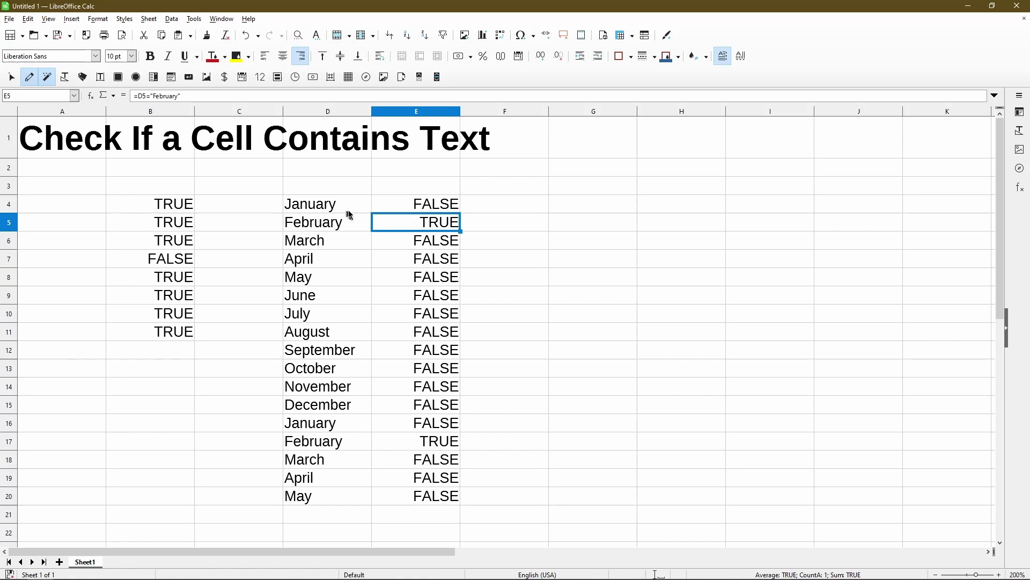
{"action": "left_click", "coordinate": [391, 210]}
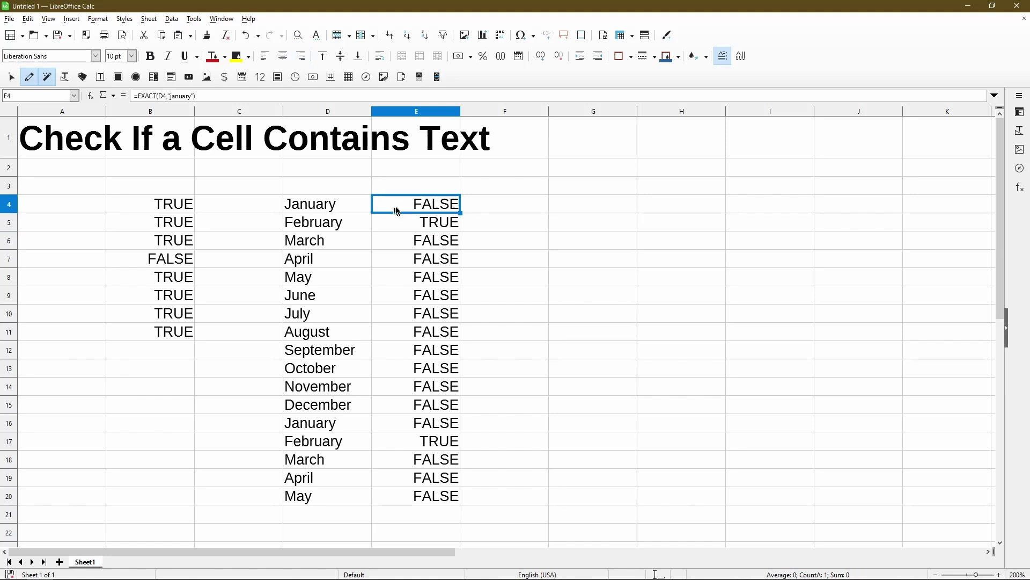
{"action": "left_click", "coordinate": [570, 209]}
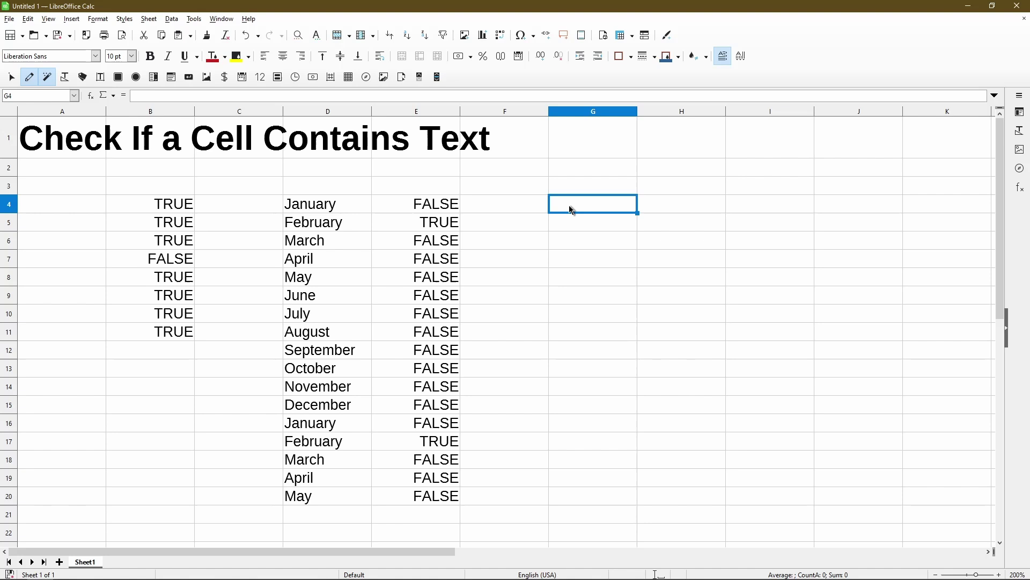
Put the heading 'Search or Find' in G4 and =SEARCH("day",D5) in G5, giving #VALUE!
{"action": "type", "text": "Search"}
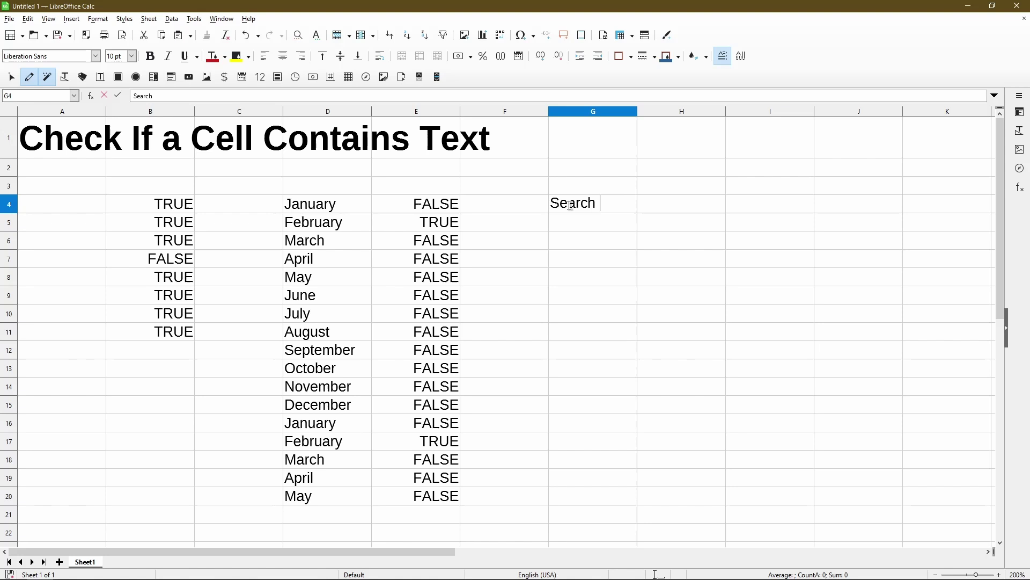
{"action": "type", "text": " or Find"}
{"action": "key", "text": "Return"}
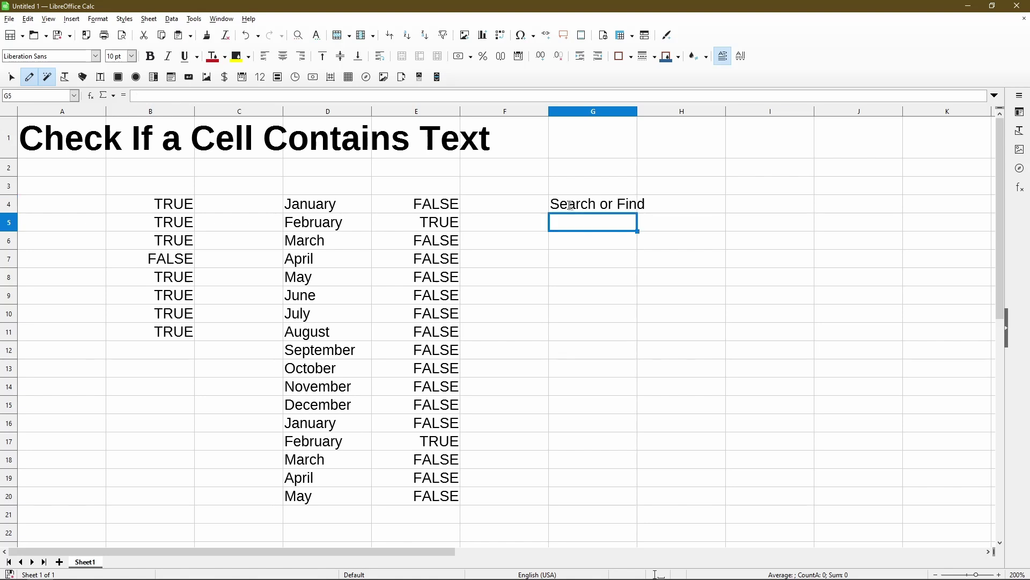
{"action": "type", "text": "="}
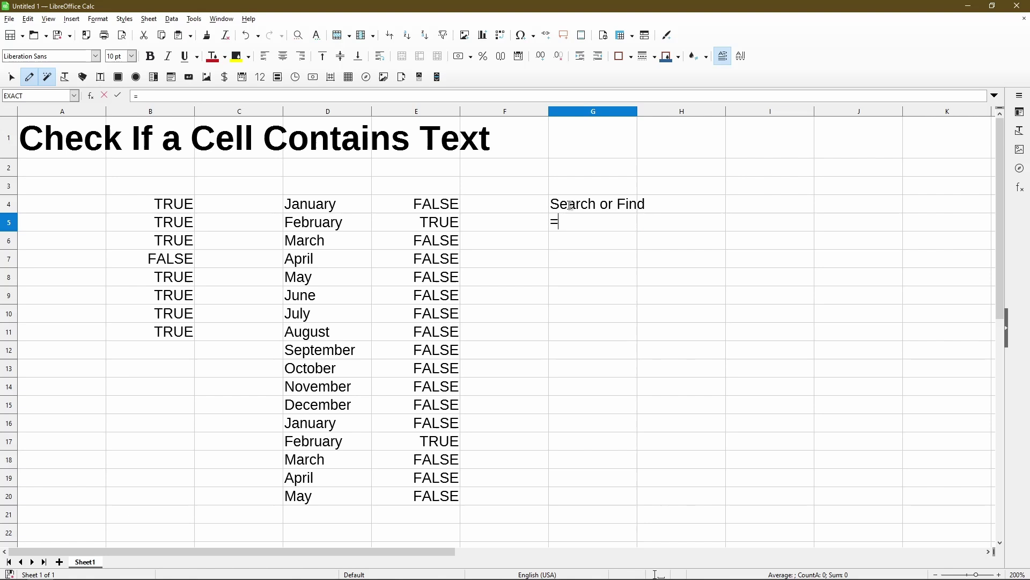
{"action": "type", "text": "Search("}
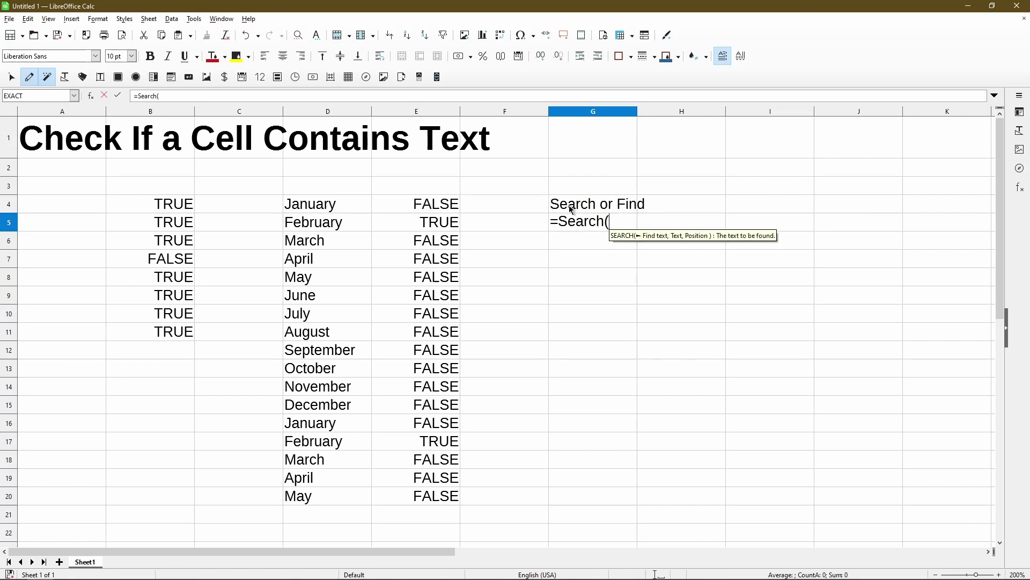
{"action": "type", "text": "\"day\","}
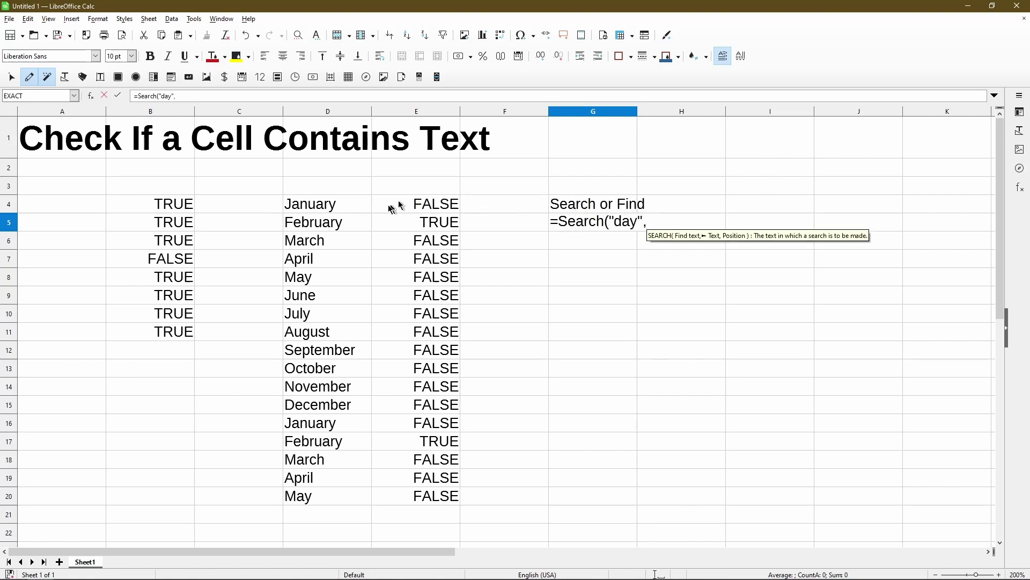
{"action": "left_click", "coordinate": [349, 224]}
{"action": "type", "text": ")"}
{"action": "key", "text": "Return"}
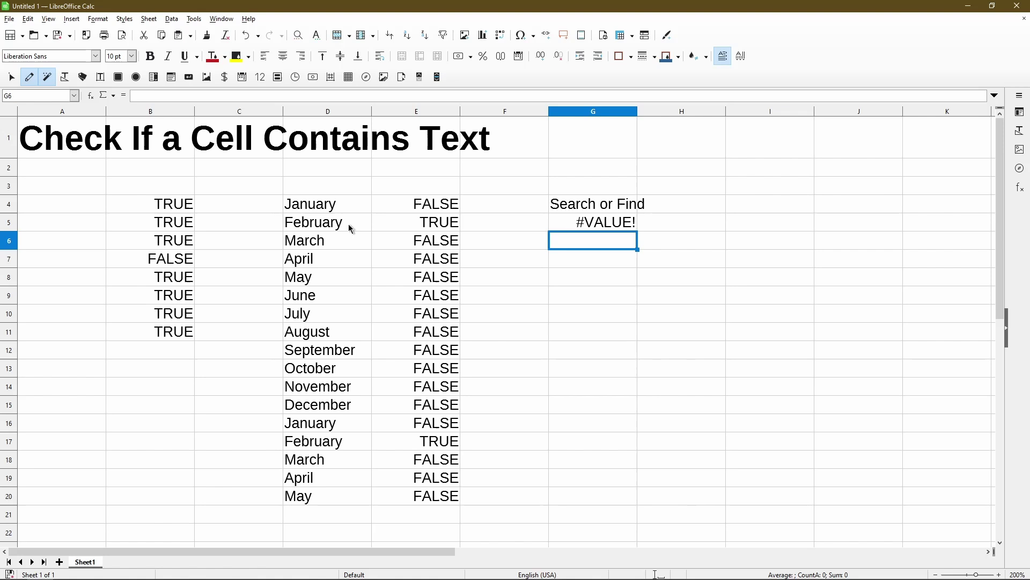
Change the search term in G5's SEARCH formula from "day" to "feb".
{"action": "left_click", "coordinate": [570, 229]}
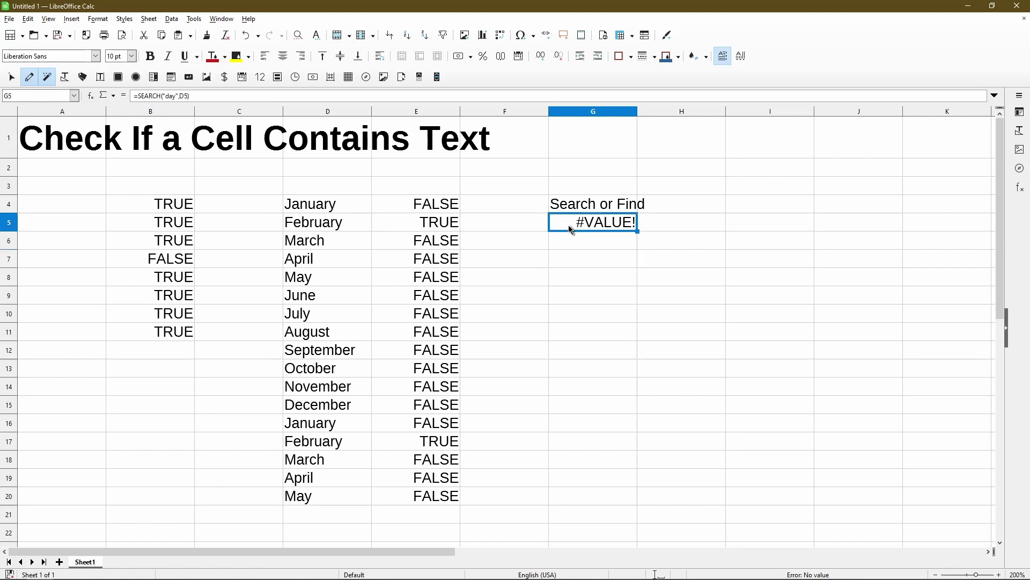
{"action": "left_click", "coordinate": [171, 96]}
{"action": "key", "text": "Delete"}
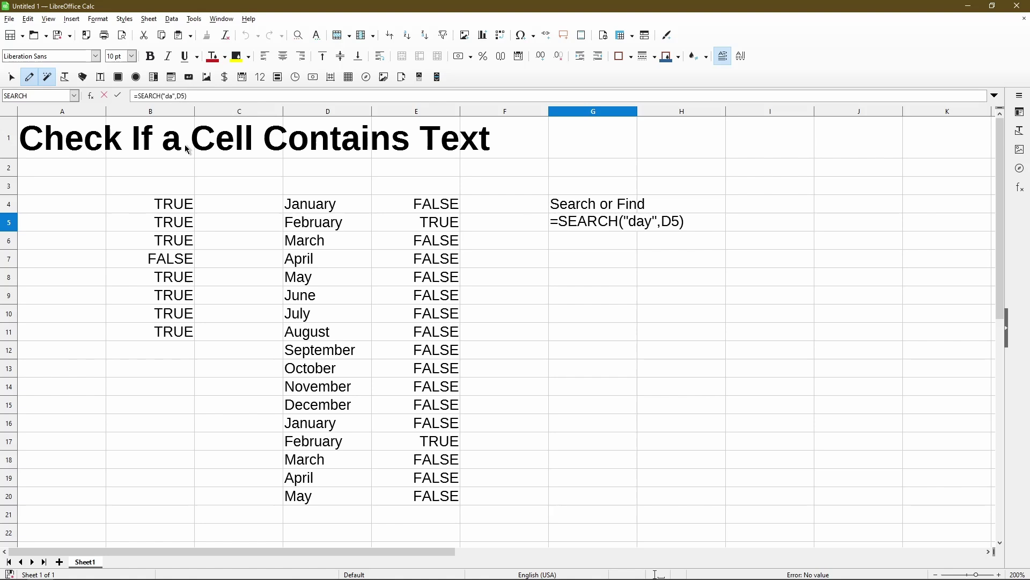
{"action": "key", "text": "BackSpace"}
{"action": "key", "text": "BackSpace"}
{"action": "type", "text": "feb"}
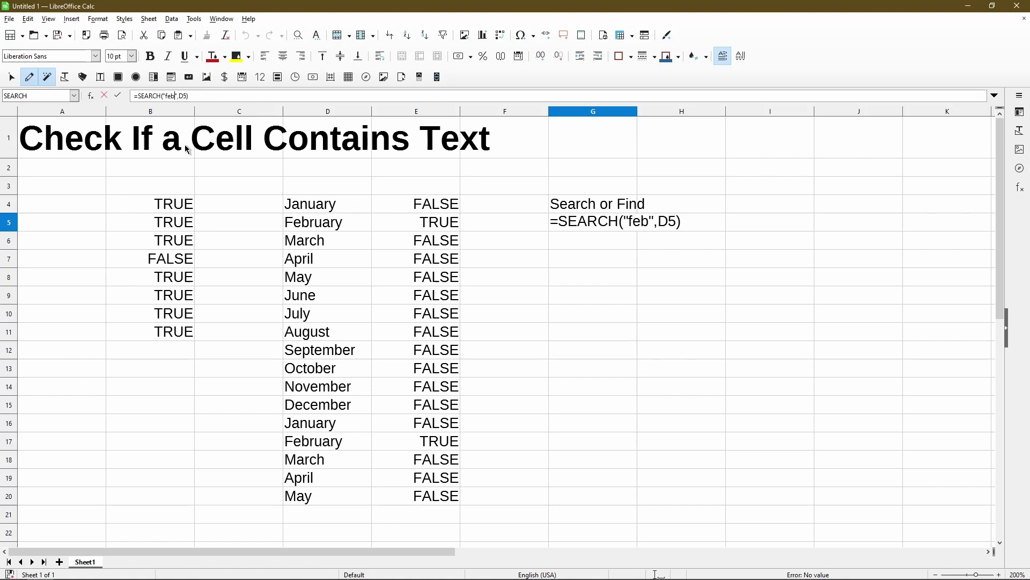
{"action": "key", "text": "Return"}
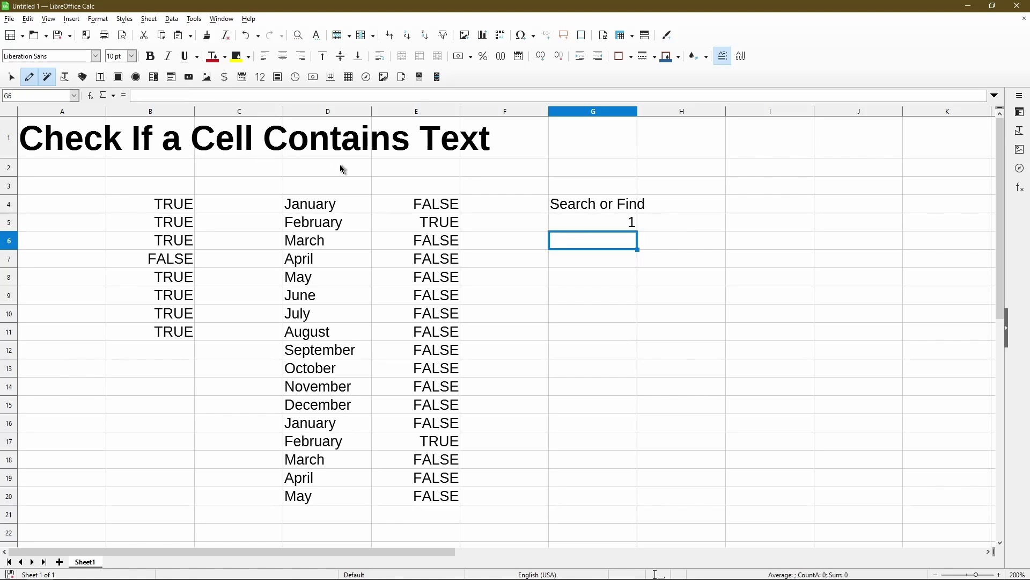
Change G5's search term to "ry", so SEARCH returns 7.
{"action": "left_click", "coordinate": [574, 229]}
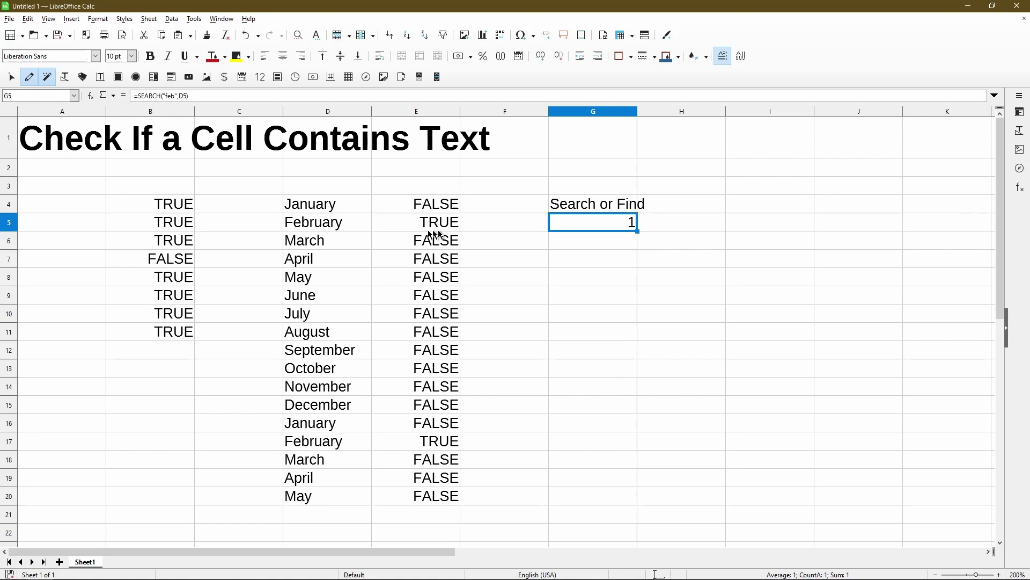
{"action": "left_click", "coordinate": [176, 96]}
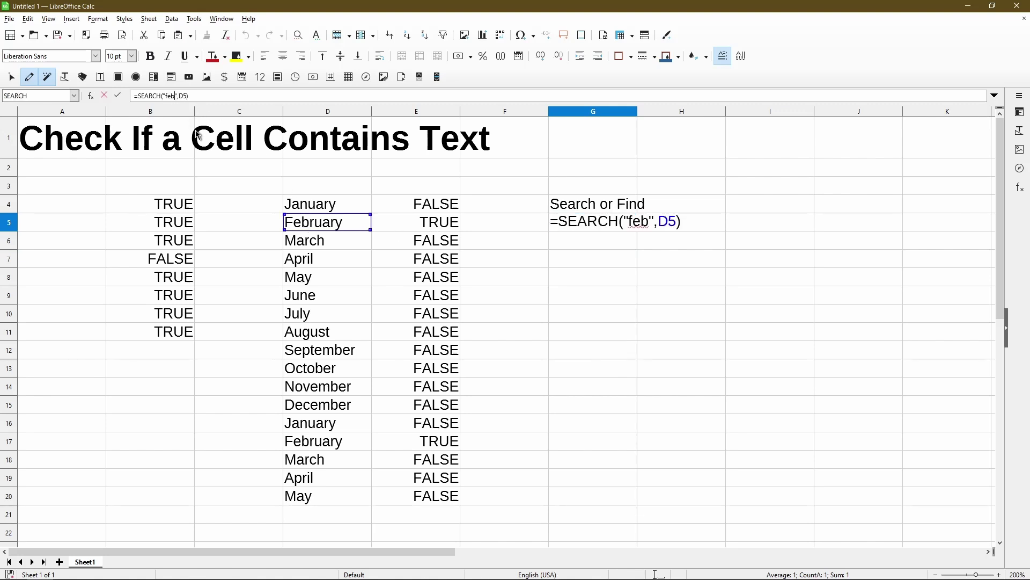
{"action": "key", "text": "BackSpace"}
{"action": "key", "text": "BackSpace"}
{"action": "key", "text": "BackSpace"}
{"action": "type", "text": "ry"}
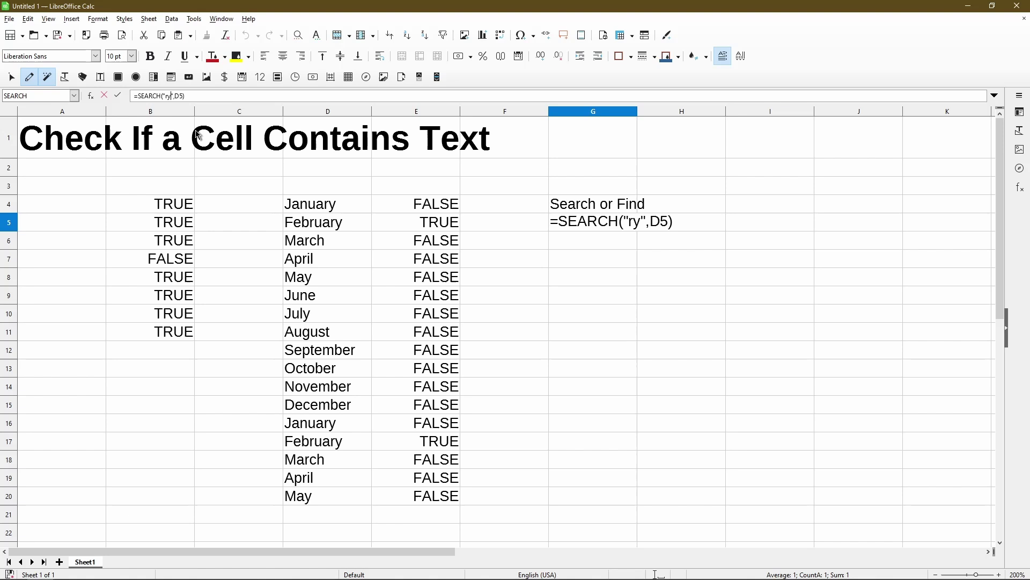
{"action": "key", "text": "Return"}
{"action": "left_click", "coordinate": [570, 224]}
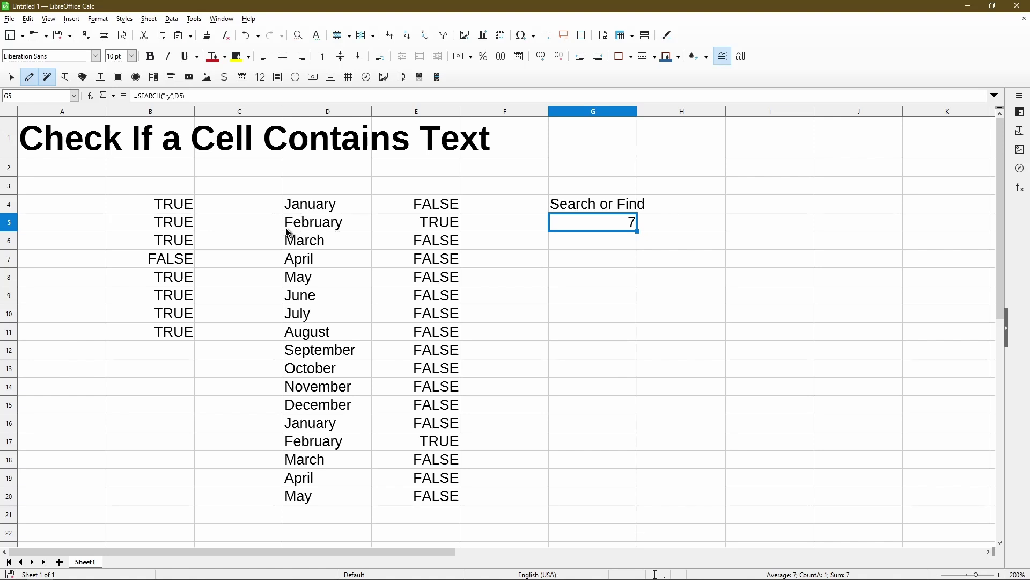
Enter =FIND("mar",D6) in G6, which returns #VALUE!
{"action": "left_click", "coordinate": [575, 245]}
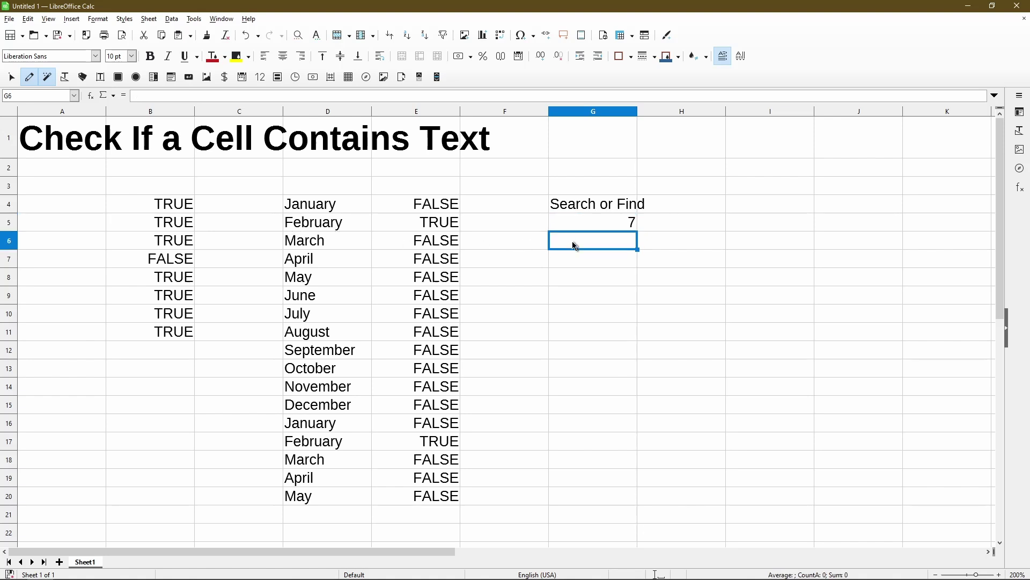
{"action": "type", "text": "=find("}
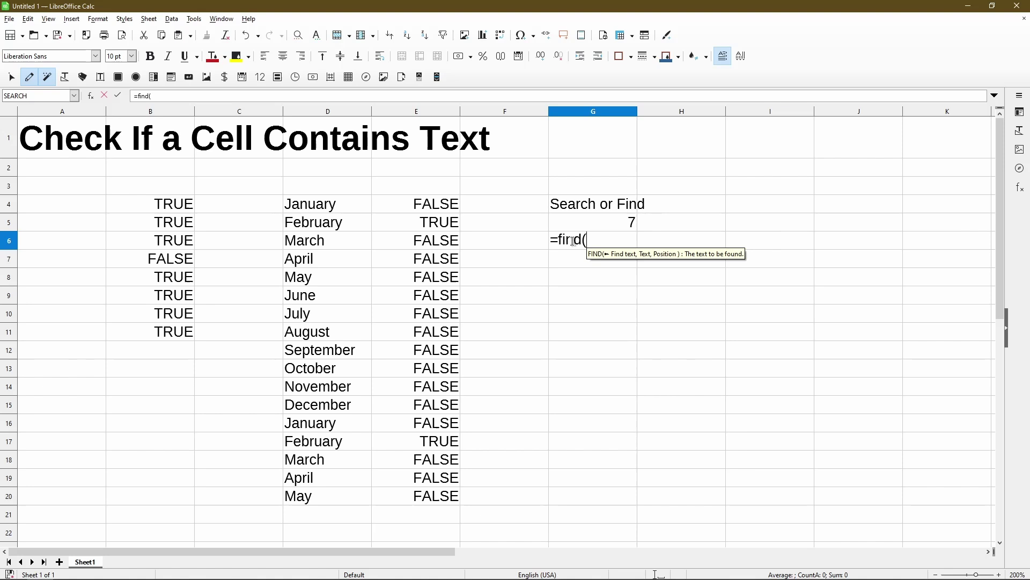
{"action": "type", "text": "\"mar"}
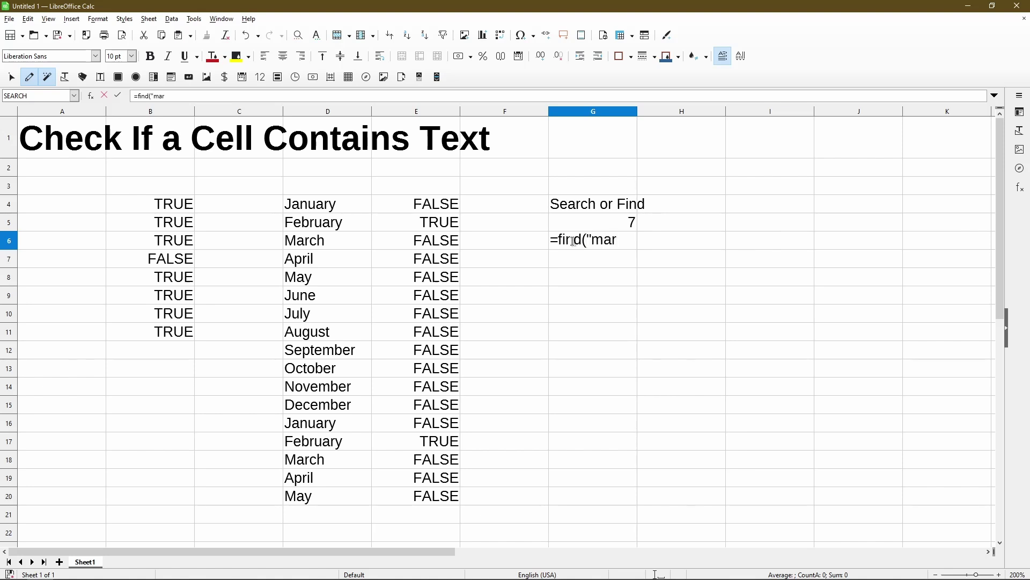
{"action": "type", "text": "\","}
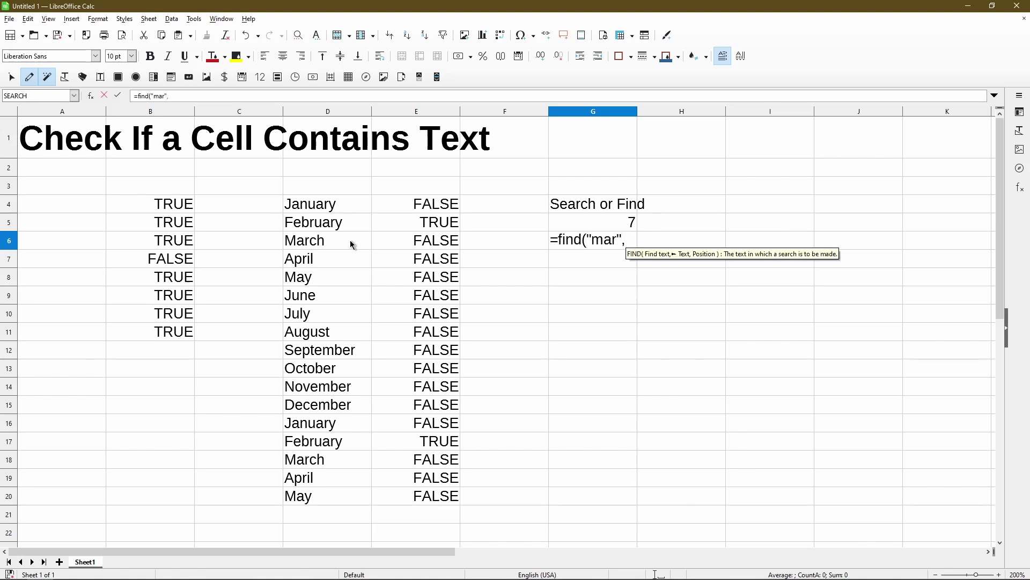
{"action": "left_click", "coordinate": [350, 240]}
{"action": "type", "text": ")"}
{"action": "key", "text": "Return"}
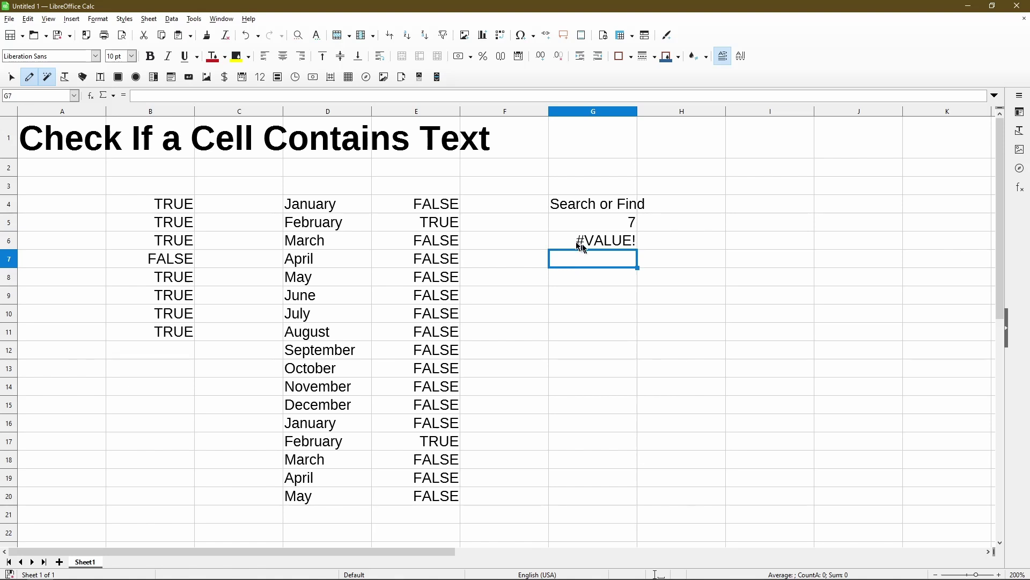
Fill the FIND formula into G7 and change its term to "Apr", returning 1.
{"action": "key", "text": "ctrl+d"}
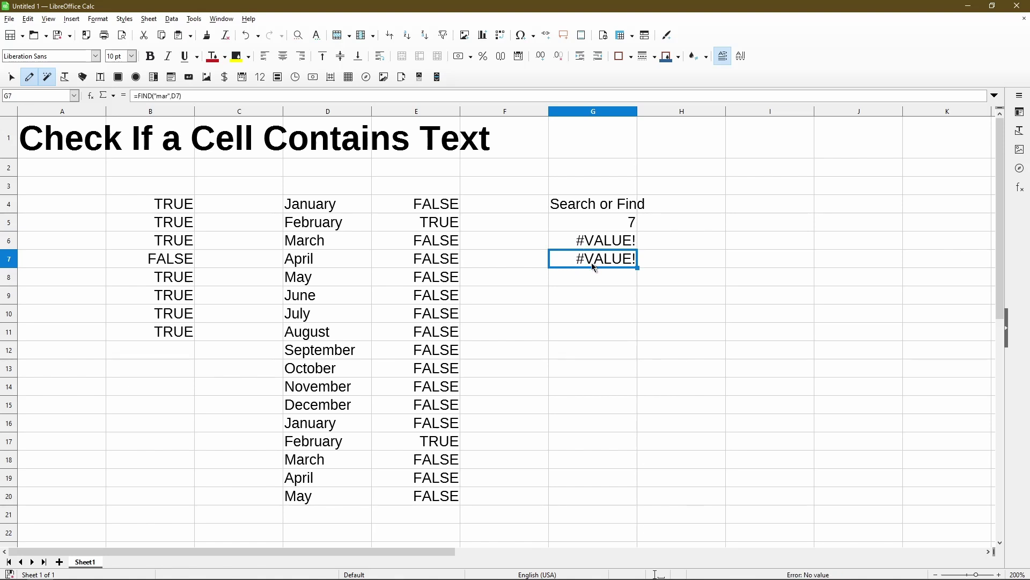
{"action": "double_click", "coordinate": [169, 97]}
{"action": "type", "text": "Apr\",D7)"}
{"action": "key", "text": "Return"}
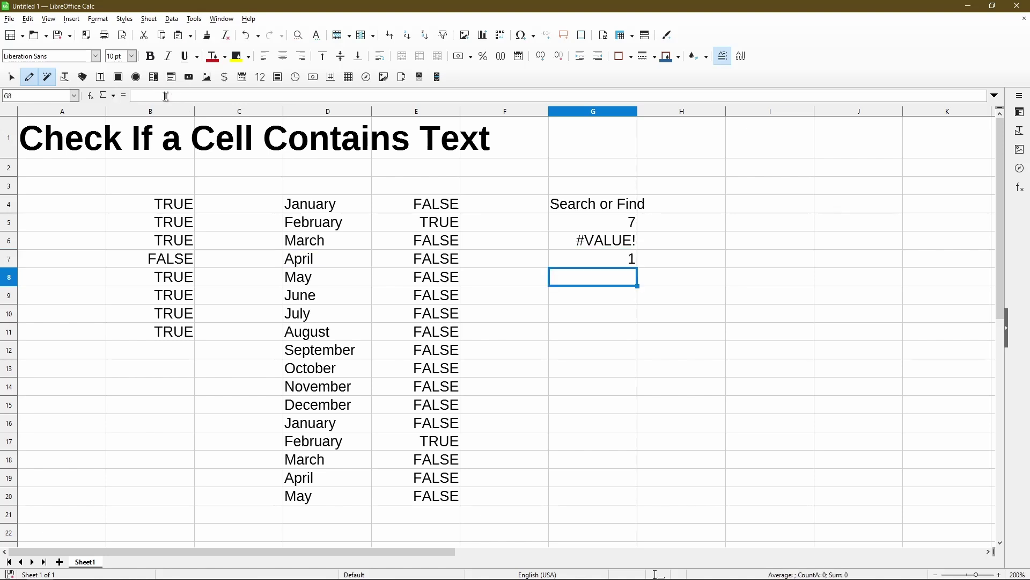
{"action": "left_click", "coordinate": [563, 264]}
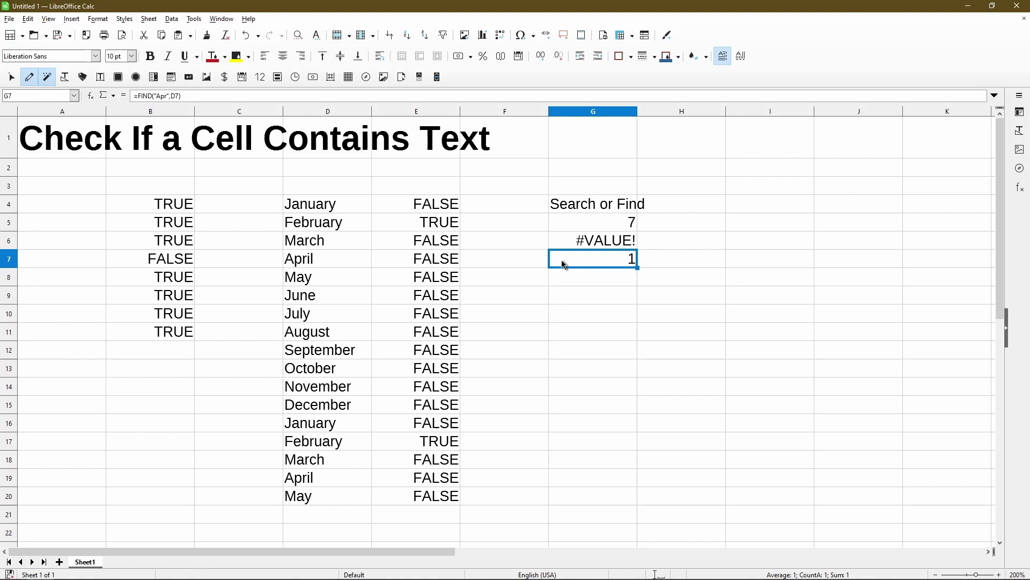
Type the note 'Match() Vlookup()' into cell I4.
{"action": "left_click", "coordinate": [766, 205]}
{"action": "type", "text": "Mat"}
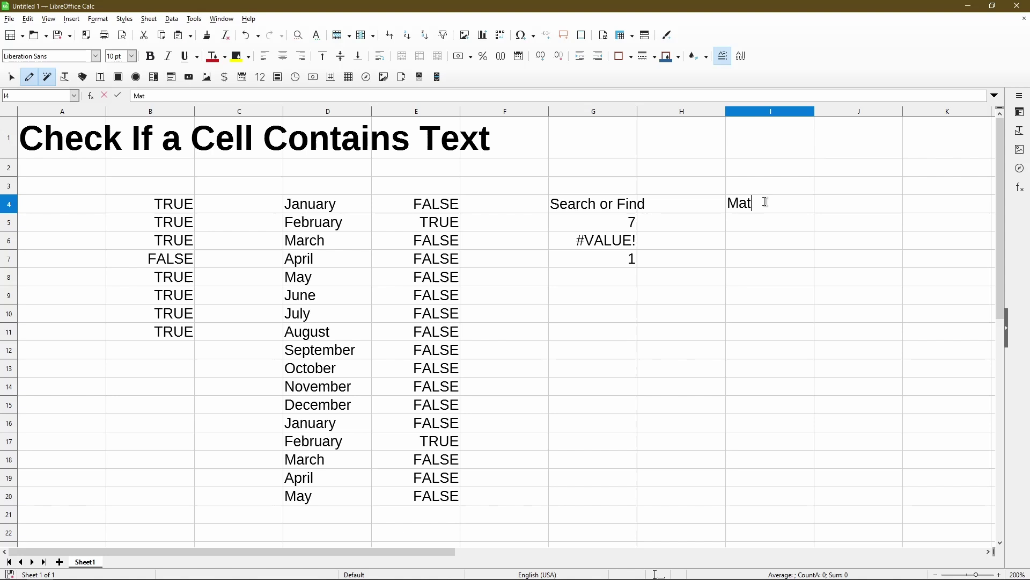
{"action": "type", "text": "ch() Vlookup()"}
{"action": "key", "text": "Return"}
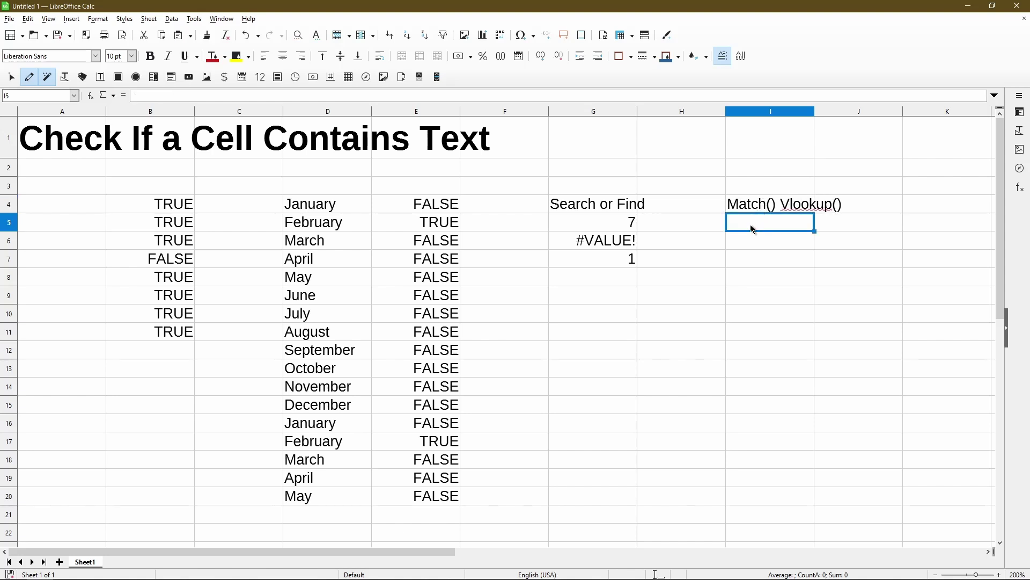